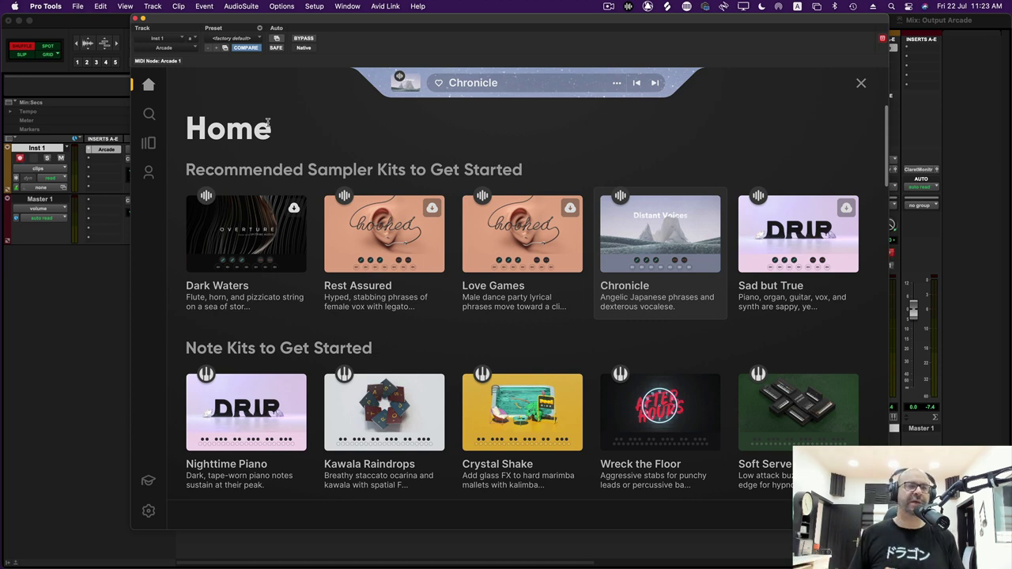
Step: Browse the Lines library and open the Drip line's page
{"action": "left_click", "coordinate": [150, 145]}
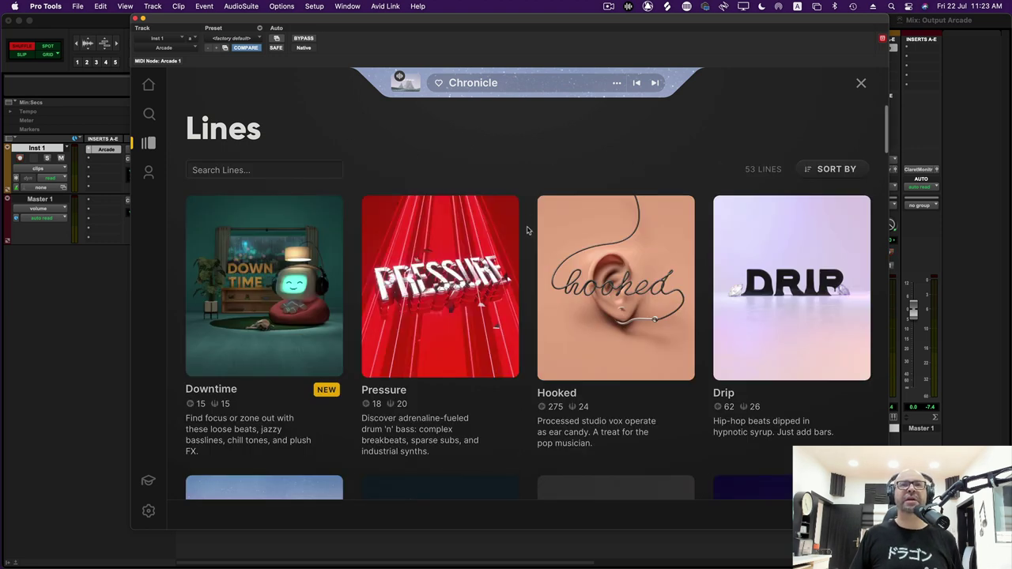
{"action": "scroll", "coordinate": [475, 229], "scroll_direction": "down", "scroll_amount": 1}
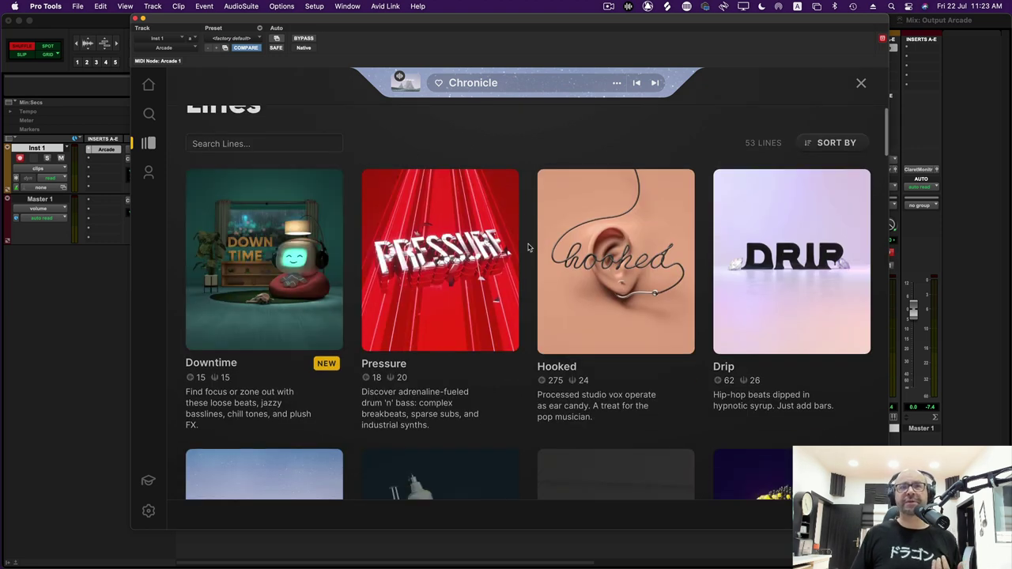
{"action": "scroll", "coordinate": [530, 248], "scroll_direction": "down", "scroll_amount": 1}
{"action": "scroll", "coordinate": [529, 248], "scroll_direction": "up", "scroll_amount": 2}
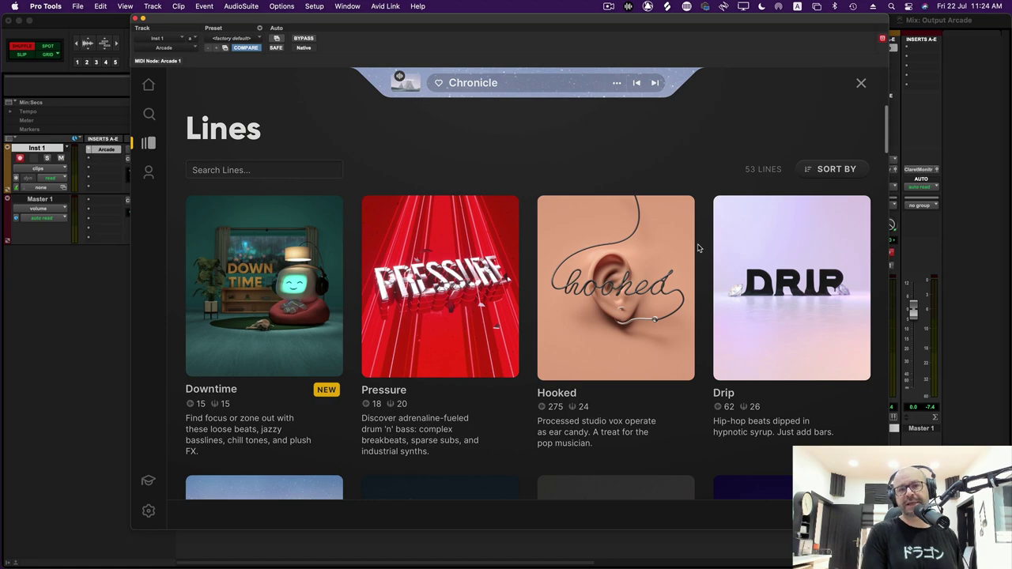
{"action": "mouse_move", "coordinate": [265, 434]}
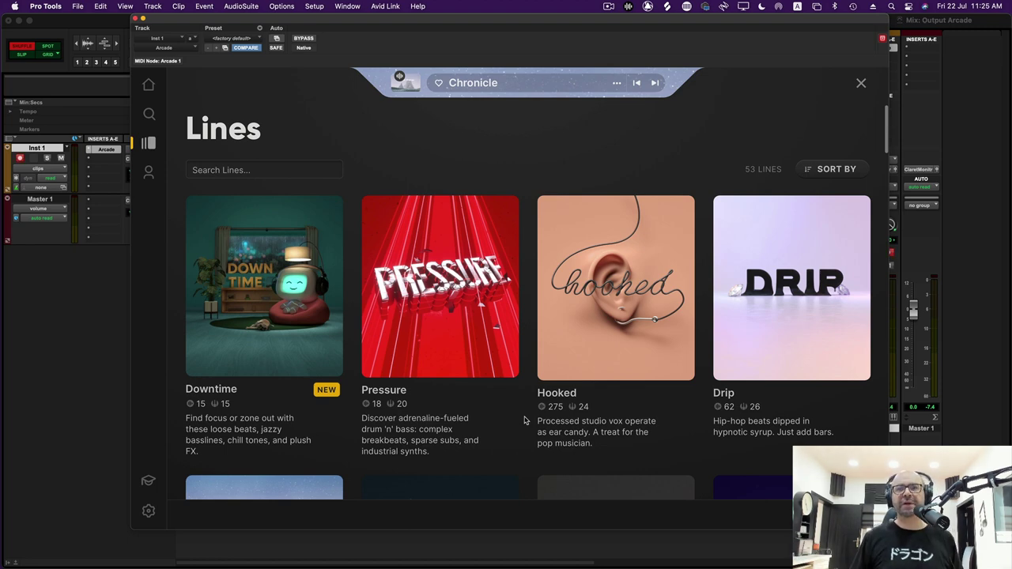
{"action": "scroll", "coordinate": [524, 420], "scroll_direction": "down", "scroll_amount": 2}
{"action": "mouse_move", "coordinate": [783, 267]}
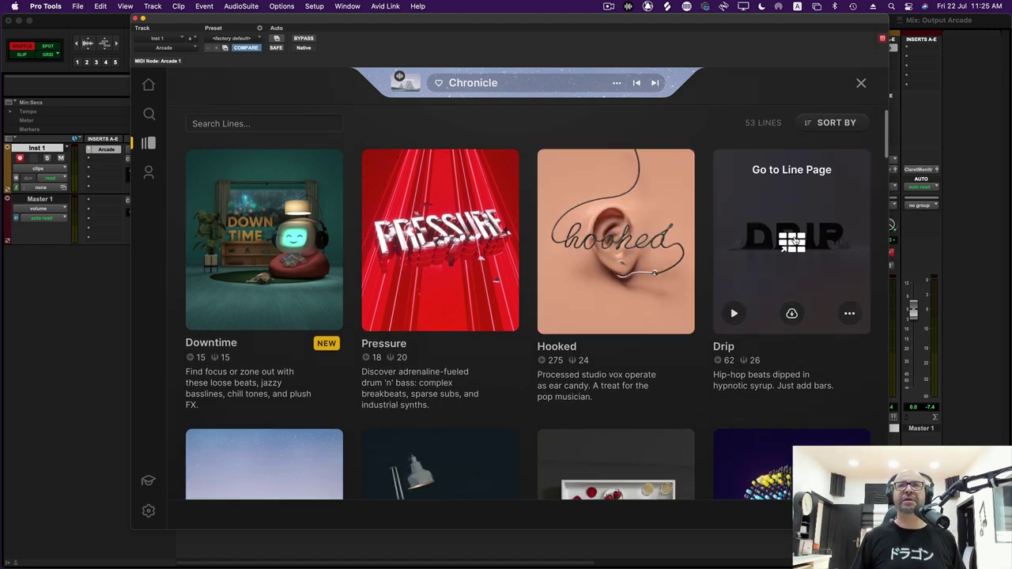
{"action": "left_click", "coordinate": [792, 241]}
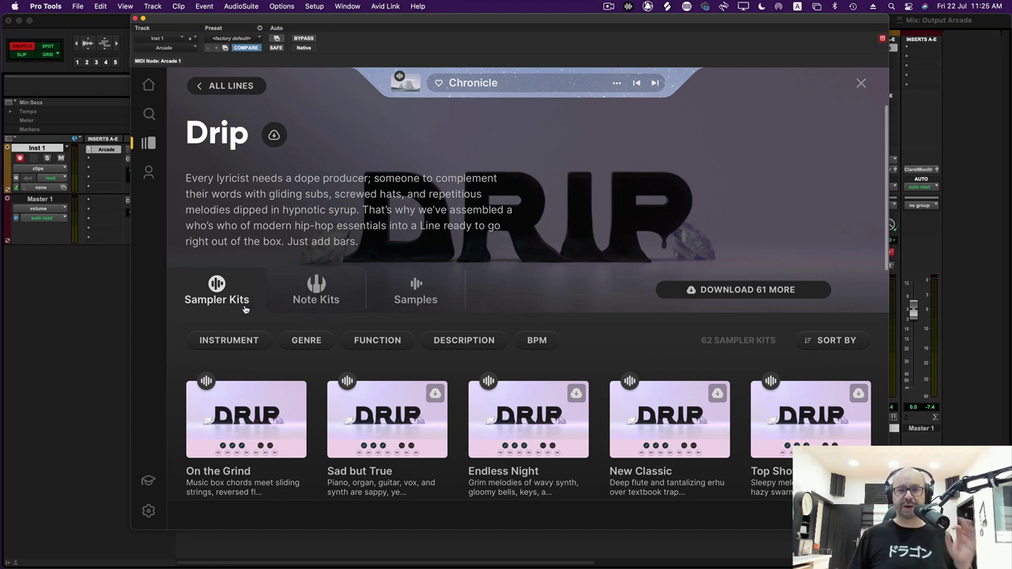
Step: Browse the Drip line's individual samples and preview Pretty Harp Good Feel Chords 01_100 BPM_G min
{"action": "left_click", "coordinate": [321, 307]}
{"action": "left_click", "coordinate": [420, 294]}
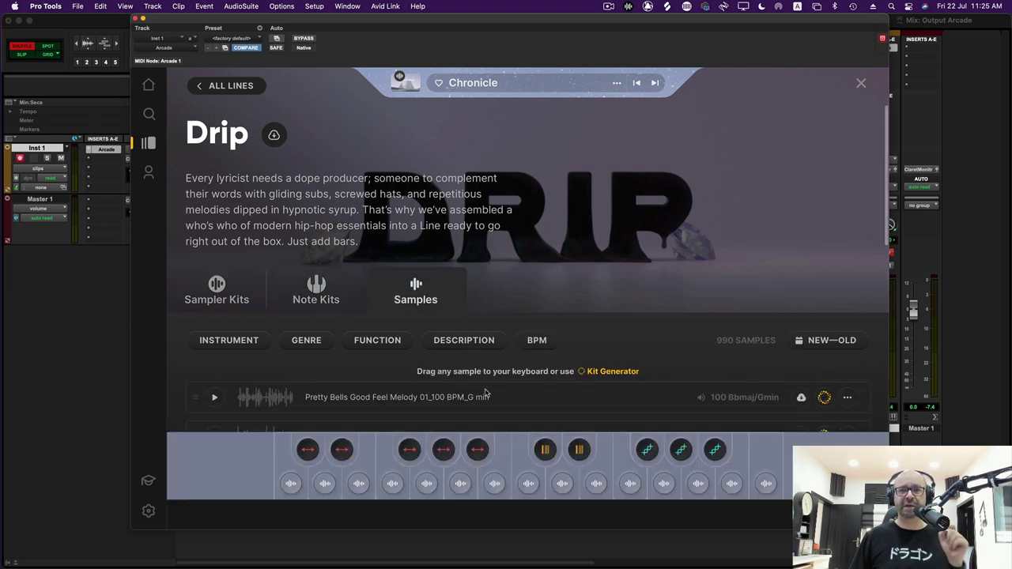
{"action": "scroll", "coordinate": [565, 417], "scroll_direction": "down", "scroll_amount": 1}
{"action": "scroll", "coordinate": [565, 417], "scroll_direction": "down", "scroll_amount": 2}
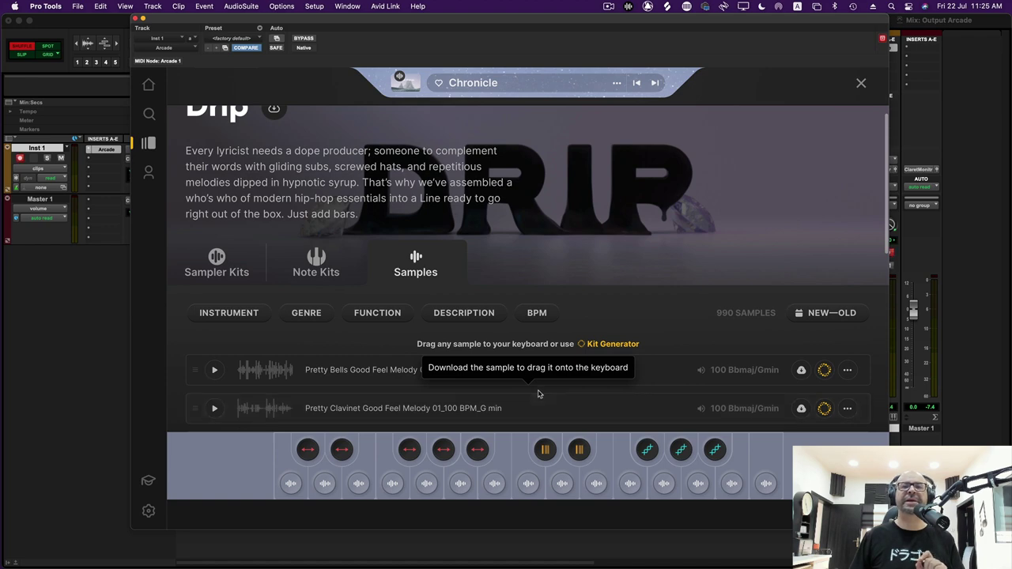
{"action": "scroll", "coordinate": [457, 396], "scroll_direction": "down", "scroll_amount": 10}
{"action": "scroll", "coordinate": [457, 396], "scroll_direction": "down", "scroll_amount": 1}
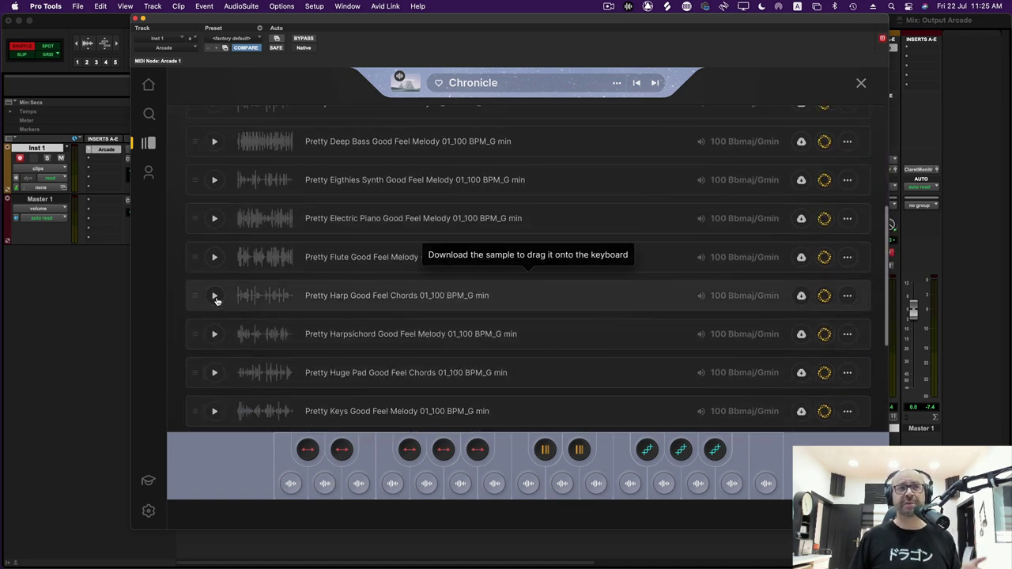
{"action": "left_click", "coordinate": [215, 297]}
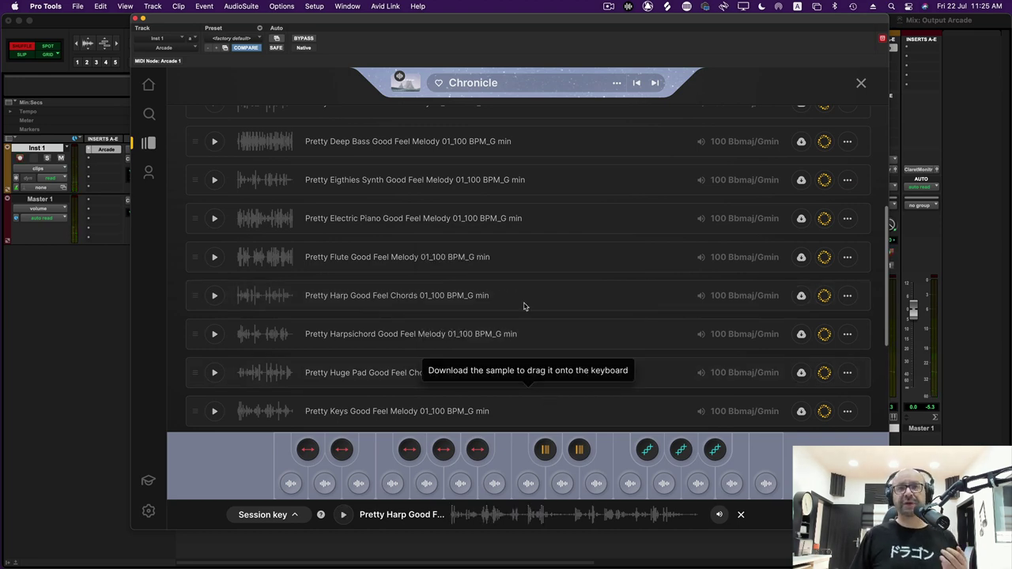
Step: Load the On the Grind kit from the Drip line's sampler kits
{"action": "scroll", "coordinate": [497, 326], "scroll_direction": "up", "scroll_amount": 5}
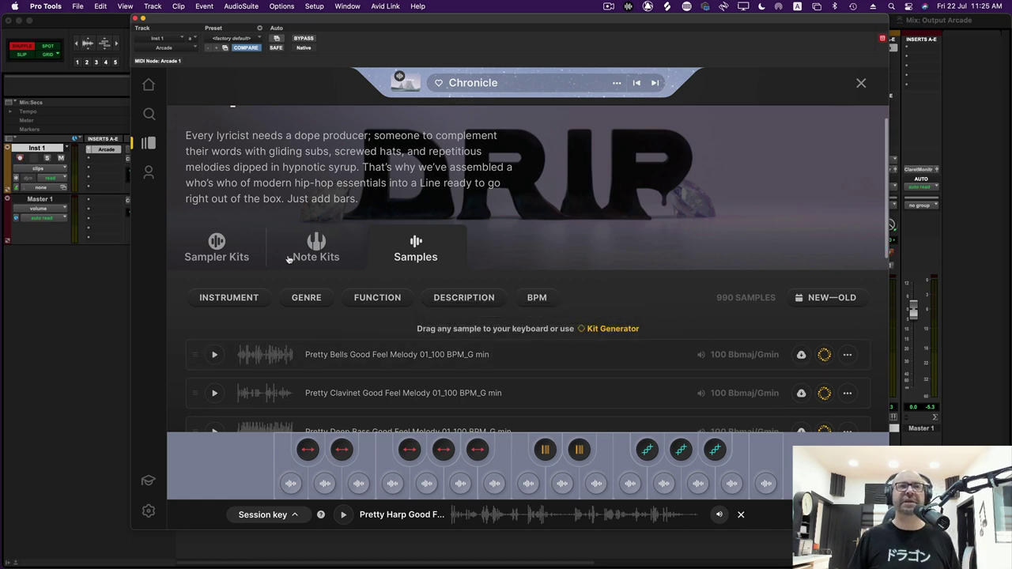
{"action": "scroll", "coordinate": [424, 281], "scroll_direction": "up", "scroll_amount": 1}
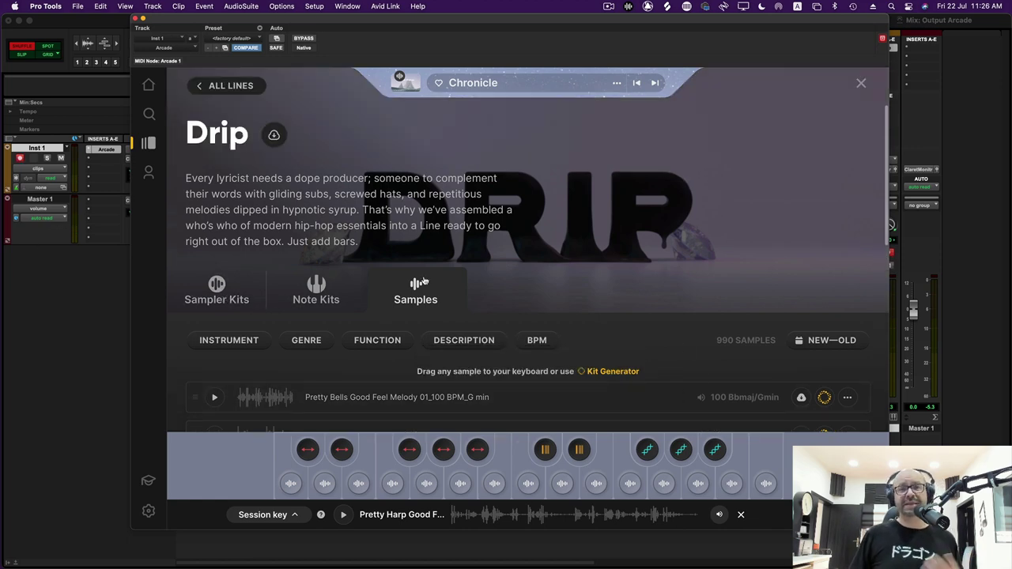
{"action": "left_click", "coordinate": [219, 289]}
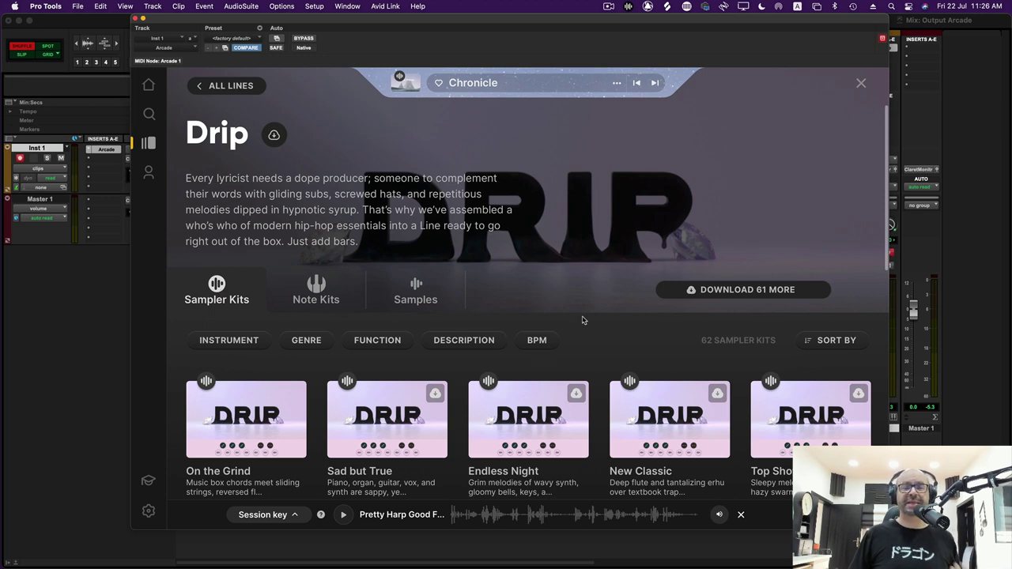
{"action": "scroll", "coordinate": [604, 420], "scroll_direction": "down", "scroll_amount": 5}
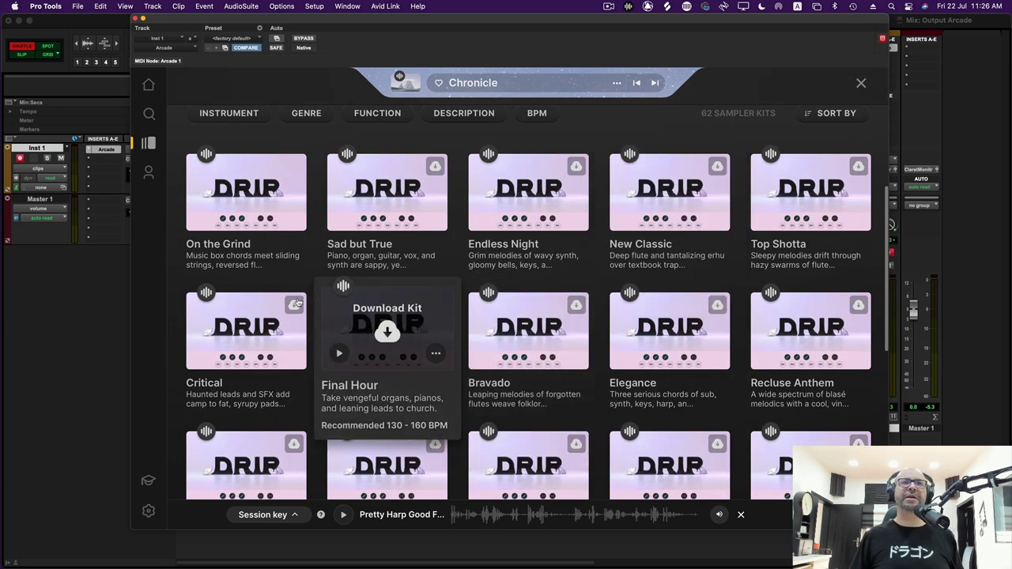
{"action": "mouse_move", "coordinate": [246, 199]}
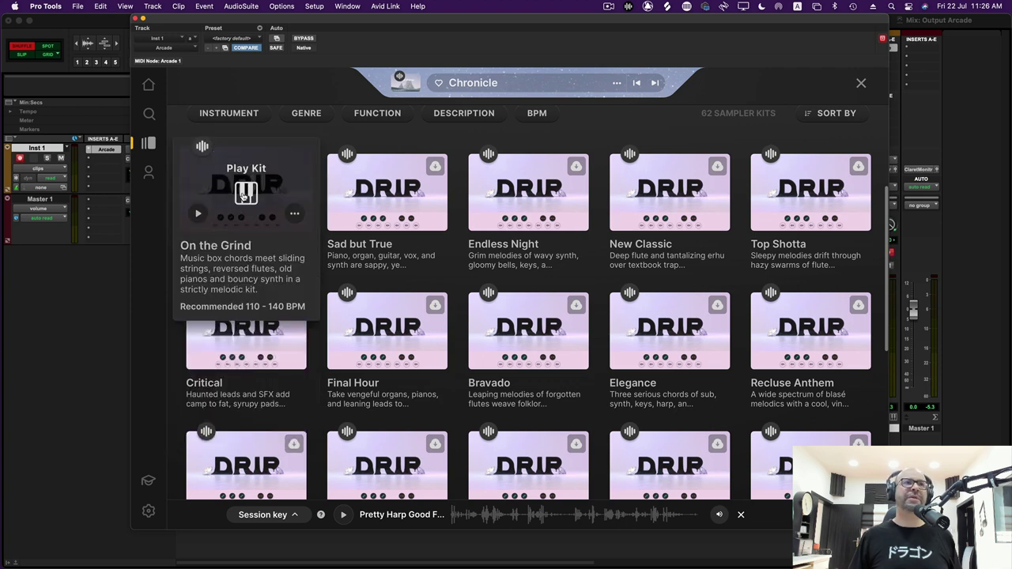
{"action": "left_click", "coordinate": [244, 193]}
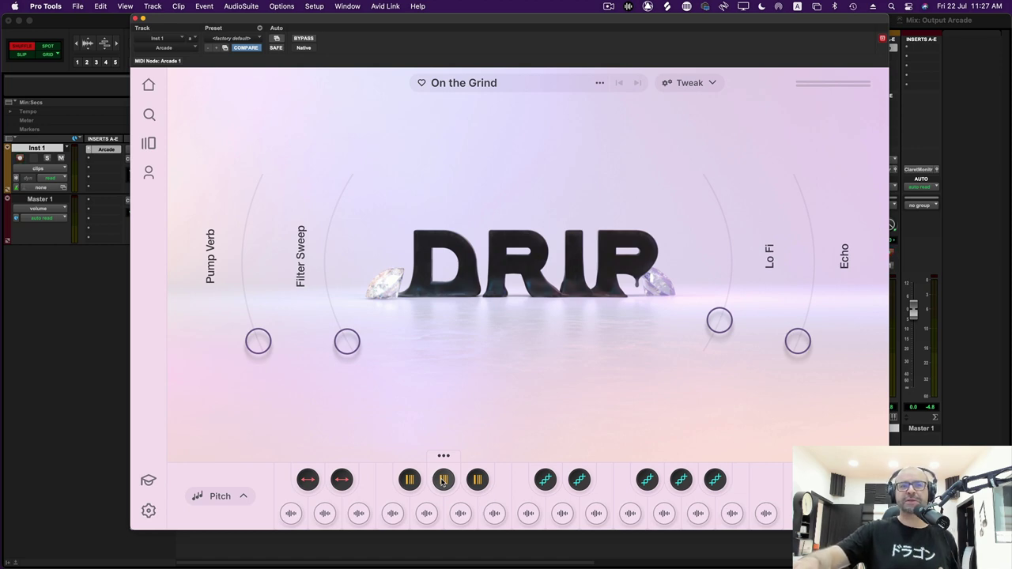
Step: Audition the On the Grind kit's samples together with its modifier keys
{"action": "left_click", "coordinate": [444, 480]}
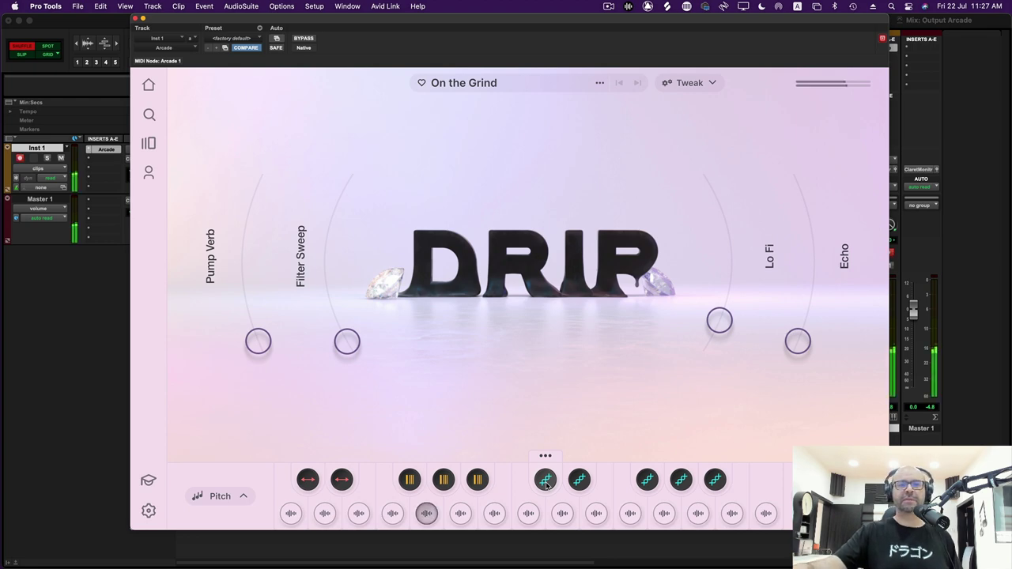
{"action": "left_click", "coordinate": [546, 480]}
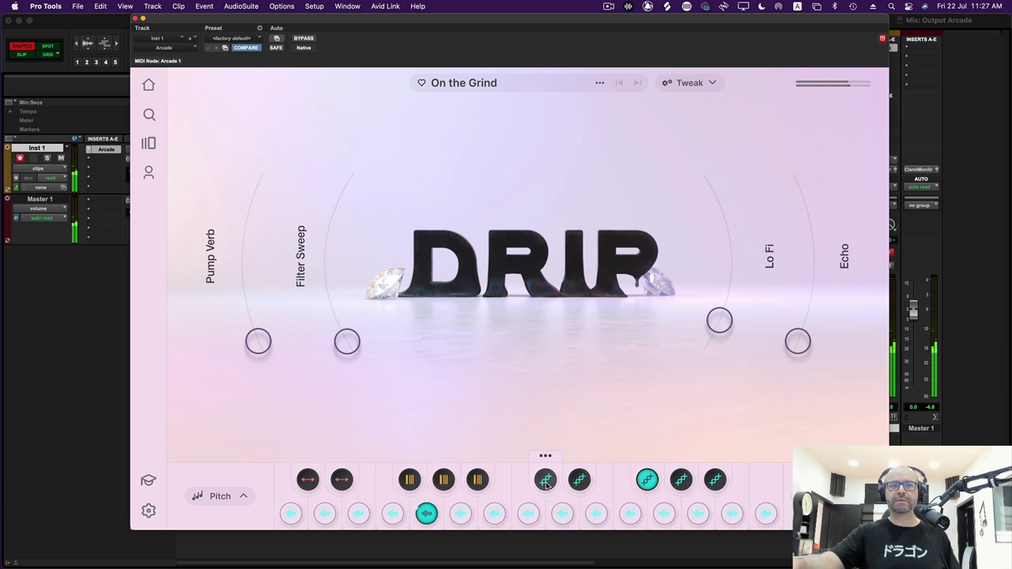
{"action": "key", "text": "space"}
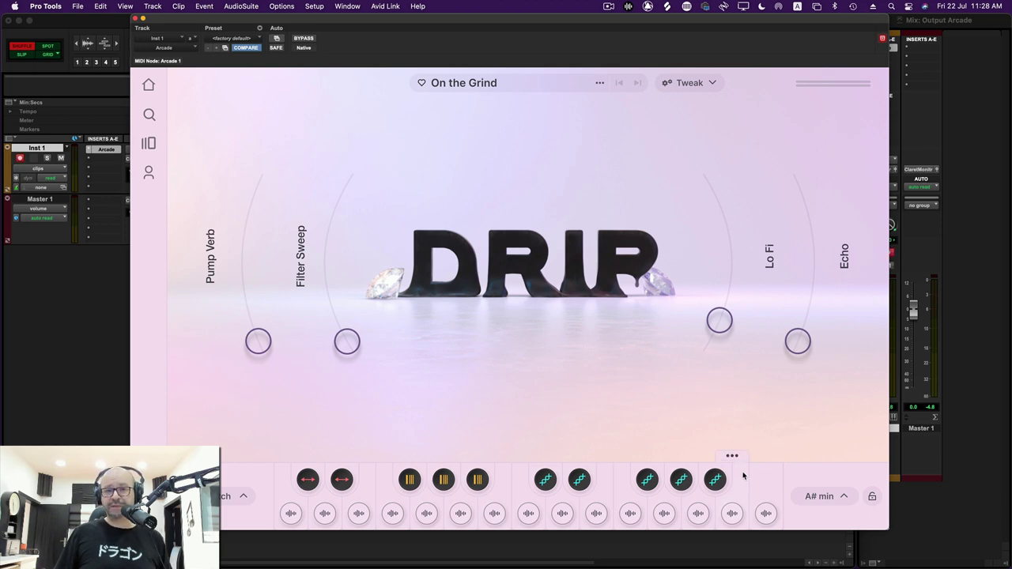
Step: Try D Maj as the session key, and set the key back to A# min
{"action": "left_click", "coordinate": [819, 497]}
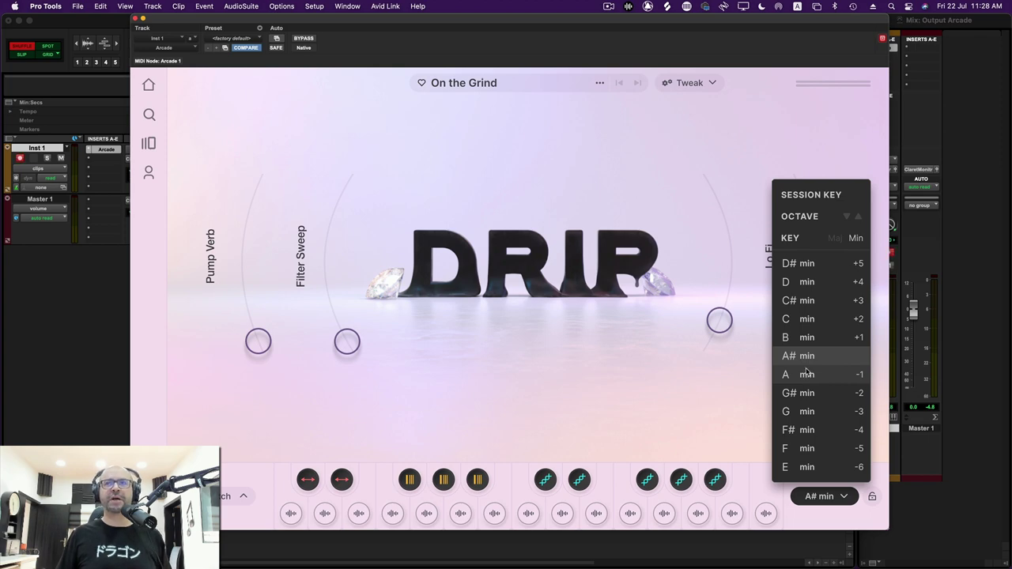
{"action": "left_click", "coordinate": [834, 241]}
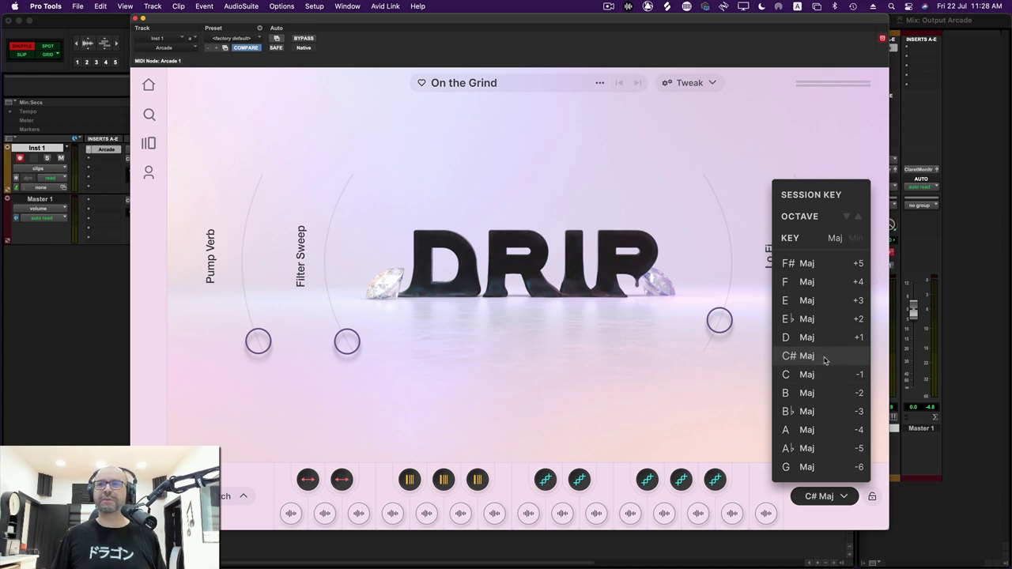
{"action": "left_click", "coordinate": [802, 340]}
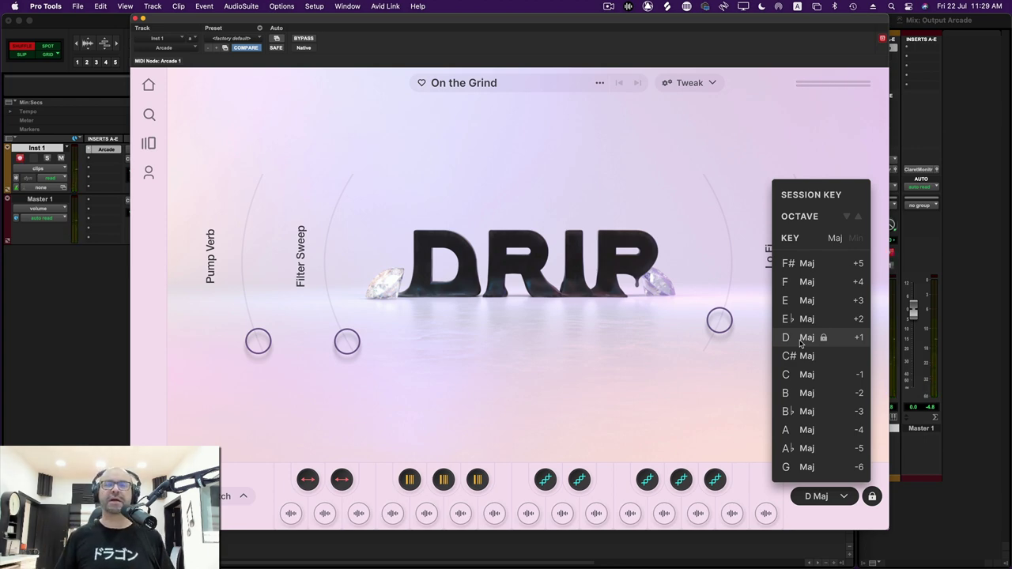
{"action": "left_click", "coordinate": [856, 238]}
{"action": "left_click", "coordinate": [797, 356]}
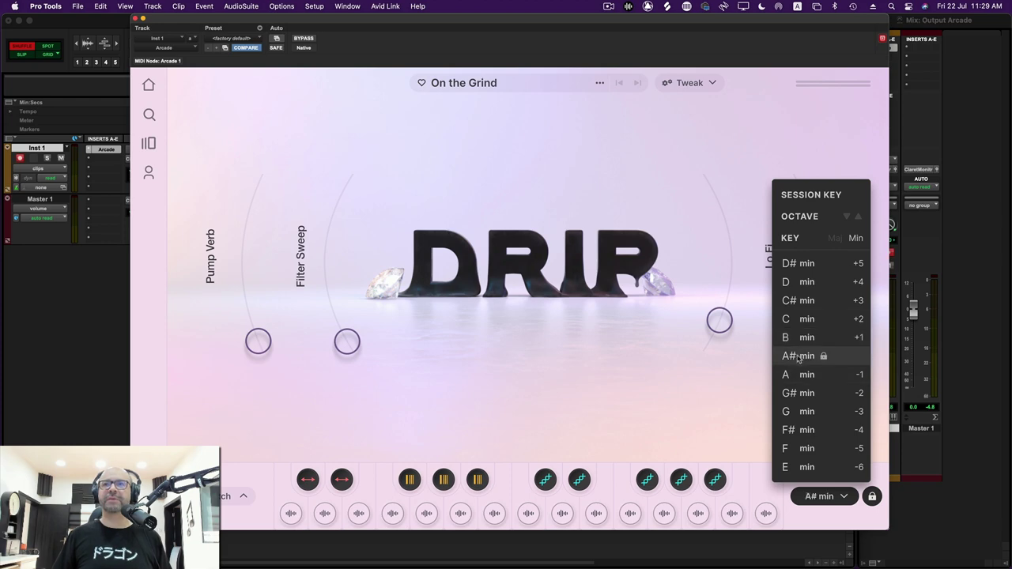
{"action": "left_click", "coordinate": [652, 378]}
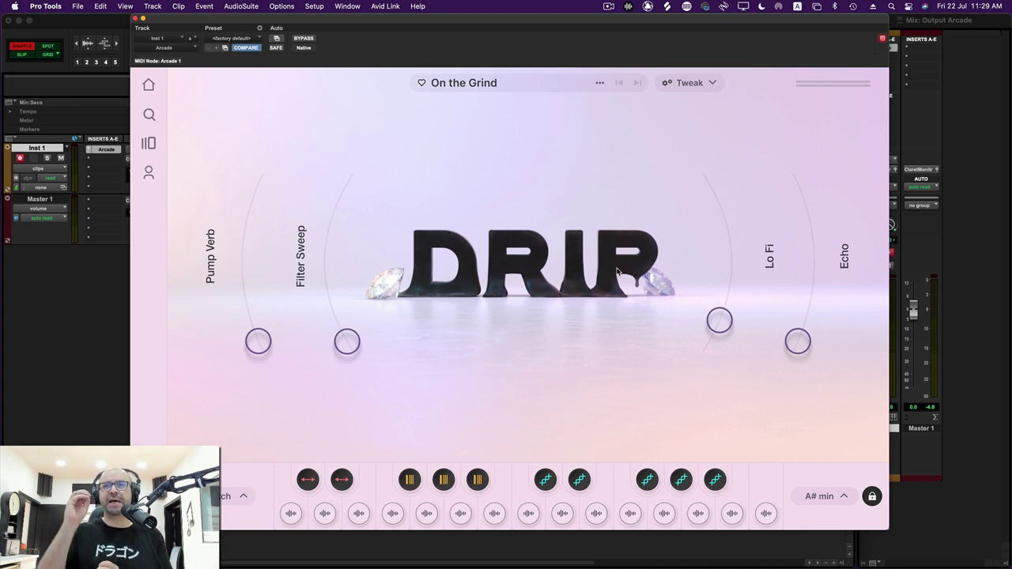
Step: Review the kit's Tweak settings for sample editing, modulation and the mixer, and close them
{"action": "left_click", "coordinate": [691, 86]}
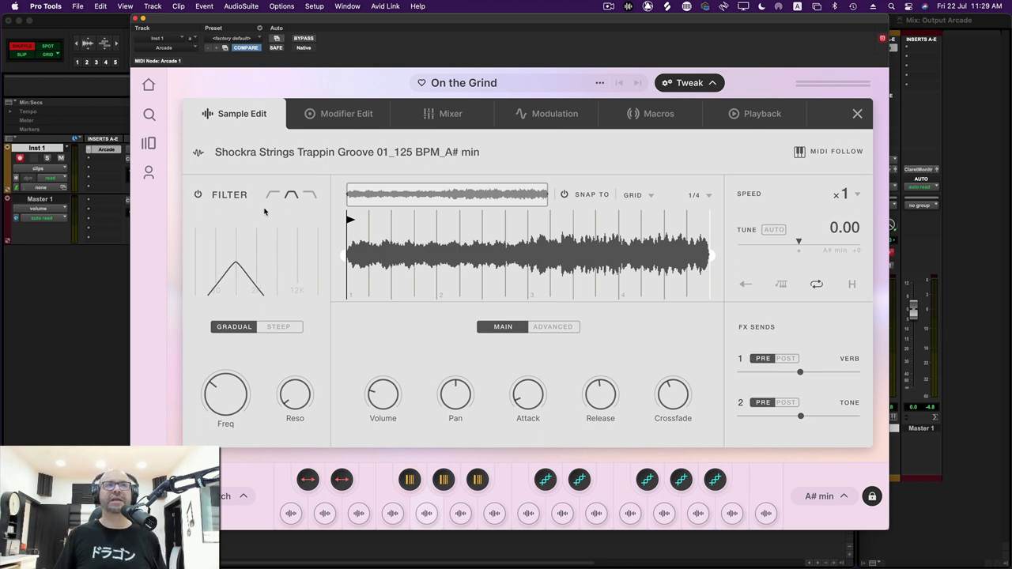
{"action": "left_click", "coordinate": [532, 125]}
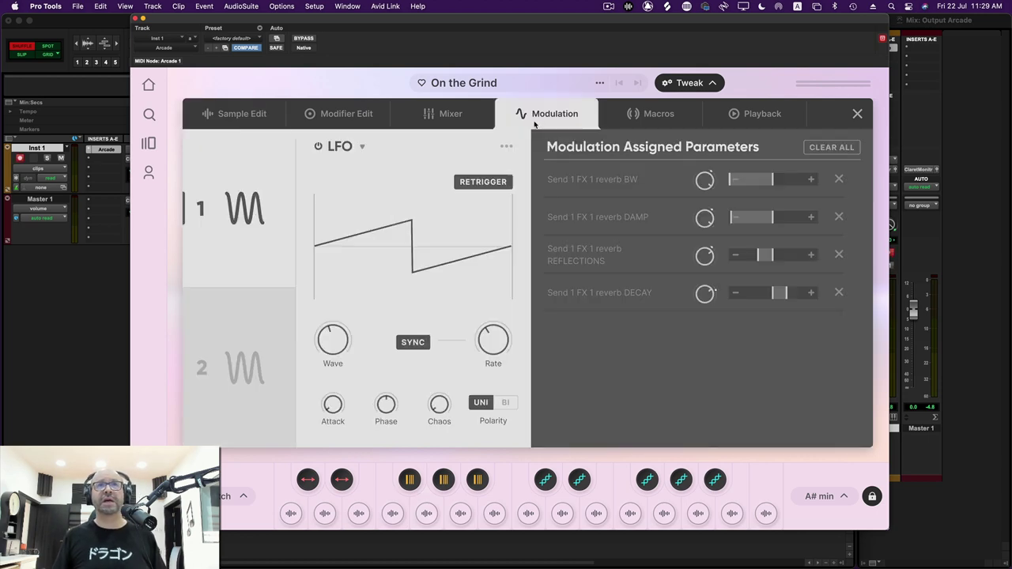
{"action": "left_click", "coordinate": [451, 118]}
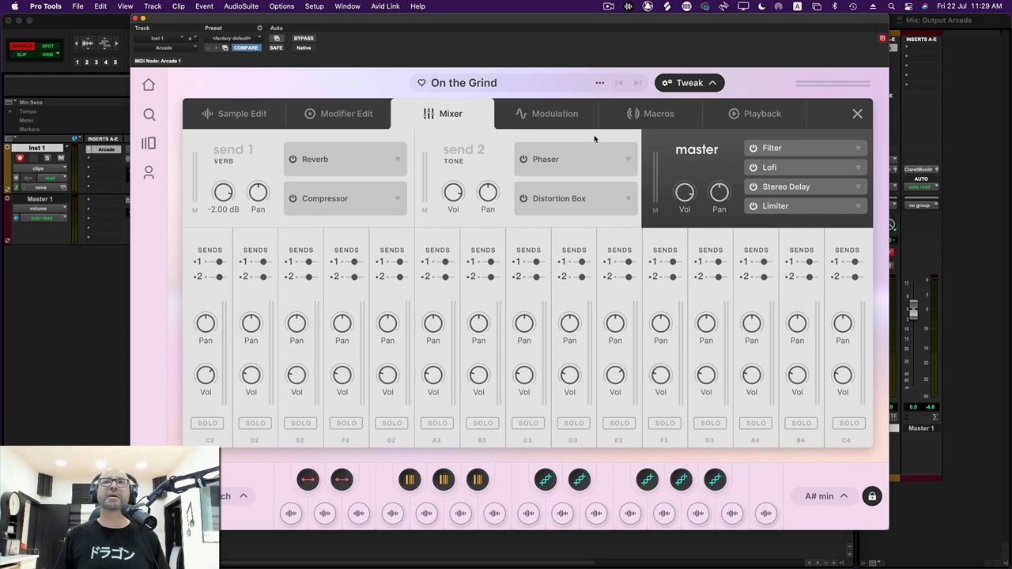
{"action": "left_click", "coordinate": [694, 83]}
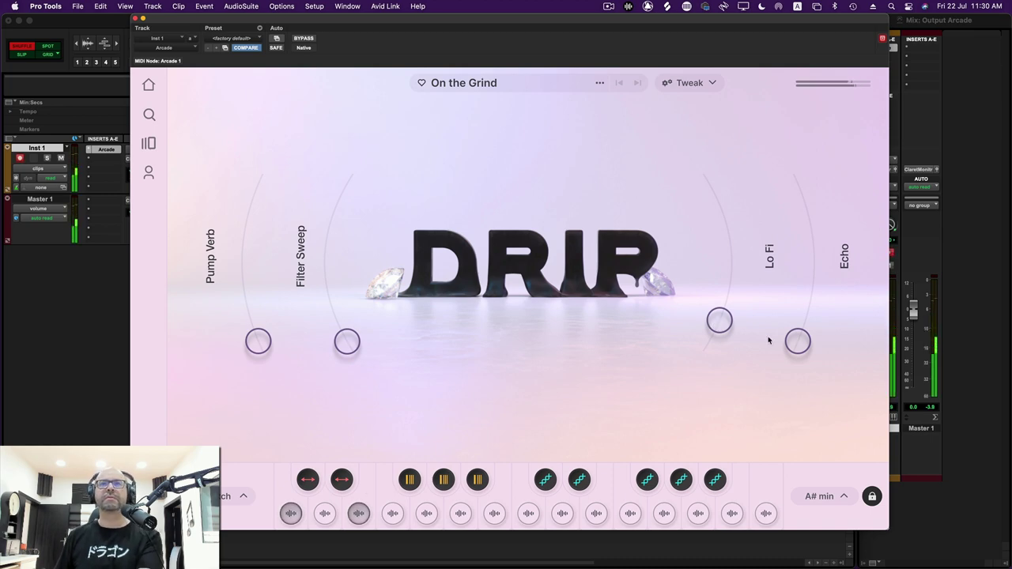
Step: Raise the Lo Fi and Pump Verb macros to about halfway, Filter Sweep to about a third and Echo slightly
{"action": "left_click_drag", "start_coordinate": [717, 324], "coordinate": [726, 269]}
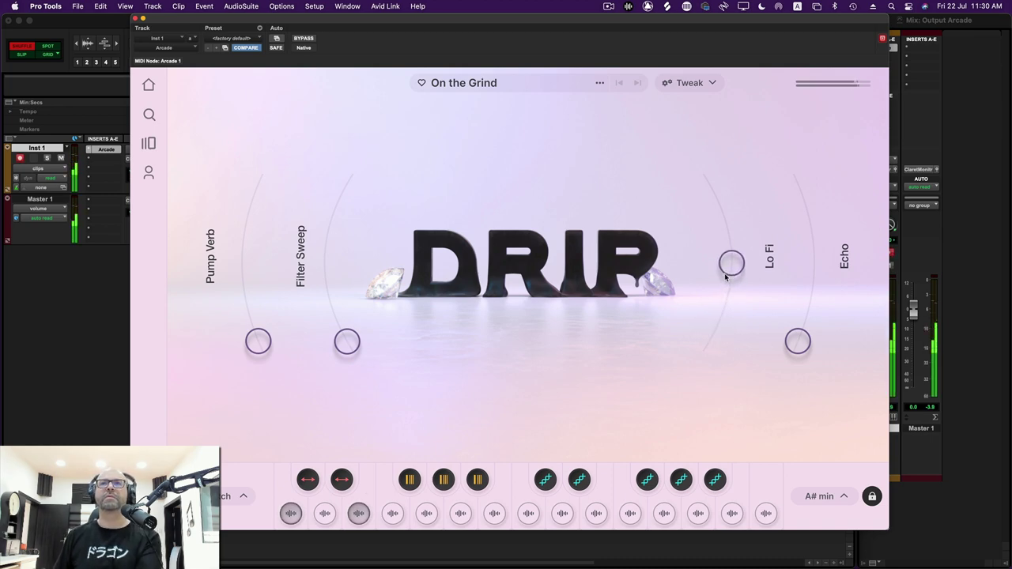
{"action": "left_click_drag", "start_coordinate": [354, 356], "coordinate": [332, 271]}
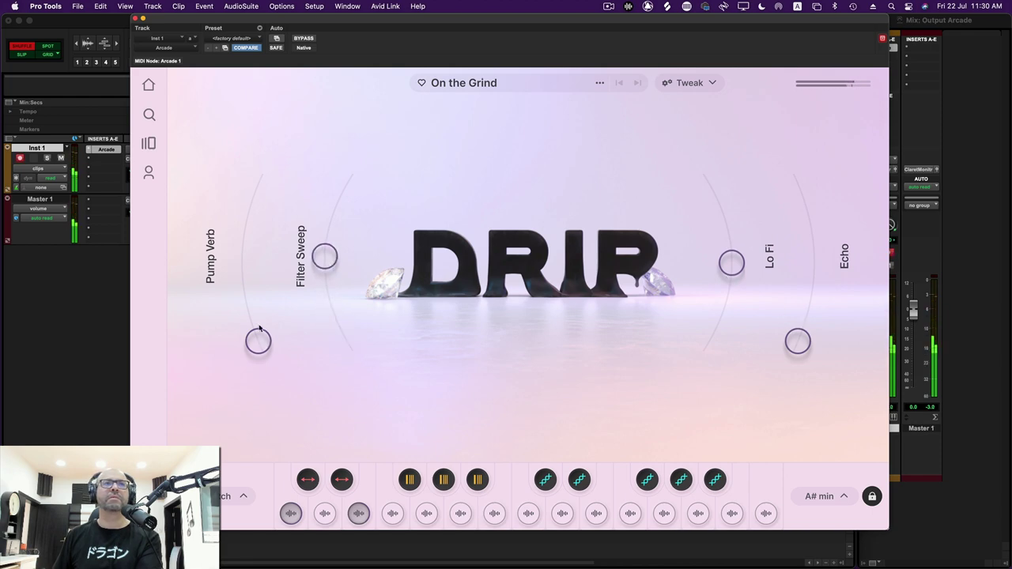
{"action": "left_click_drag", "start_coordinate": [267, 344], "coordinate": [250, 262]}
{"action": "left_click_drag", "start_coordinate": [332, 257], "coordinate": [334, 289]}
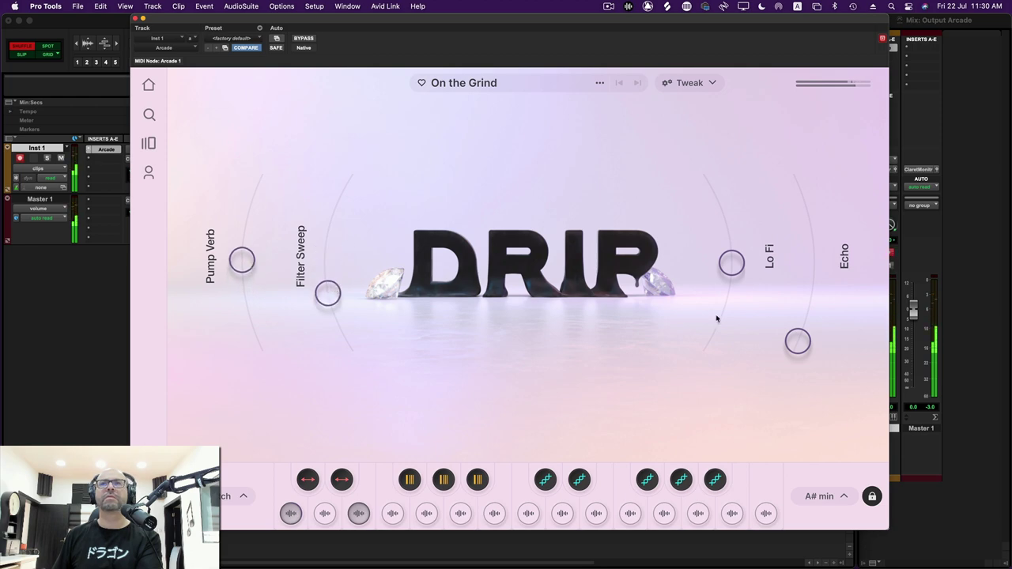
{"action": "left_click_drag", "start_coordinate": [807, 338], "coordinate": [811, 315]}
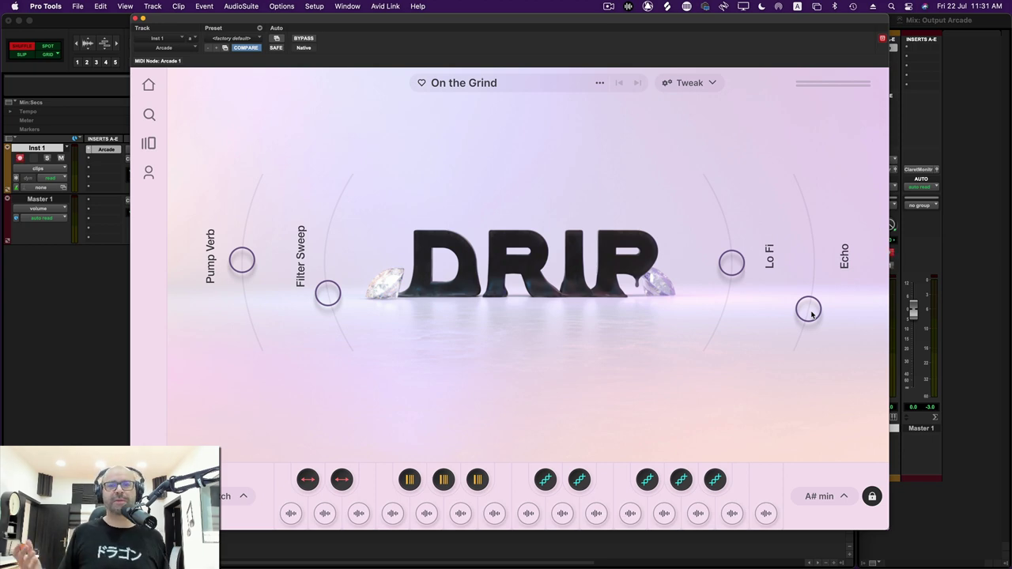
Step: Return to the Home page and download the Love Games sampler kit
{"action": "left_click", "coordinate": [147, 87]}
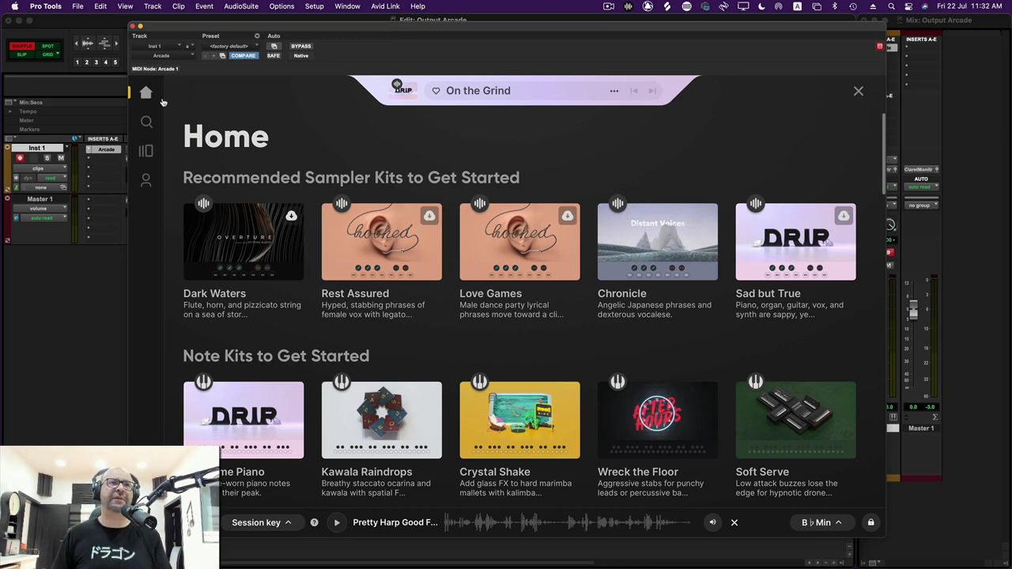
{"action": "mouse_move", "coordinate": [376, 251]}
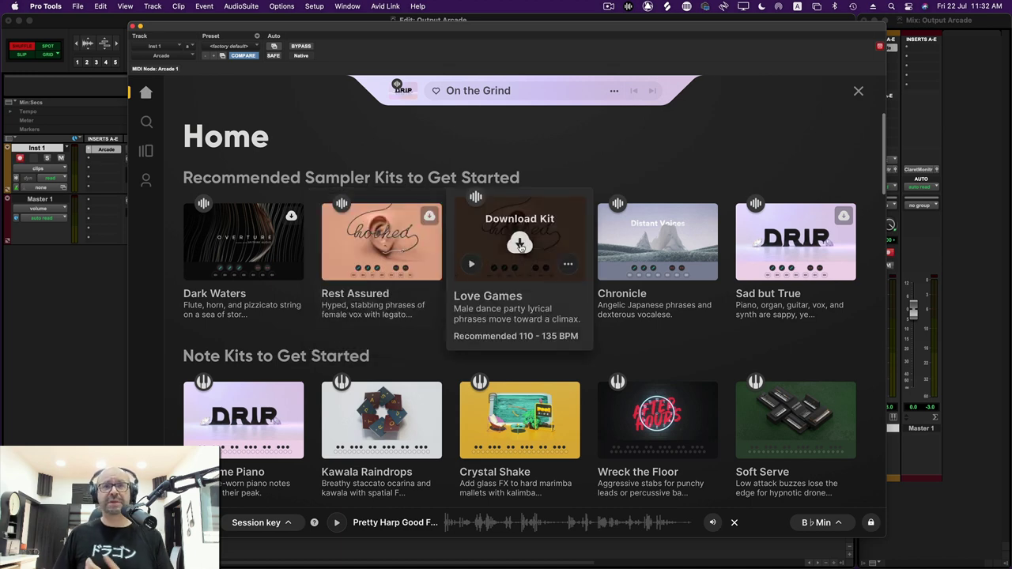
{"action": "left_click", "coordinate": [521, 245]}
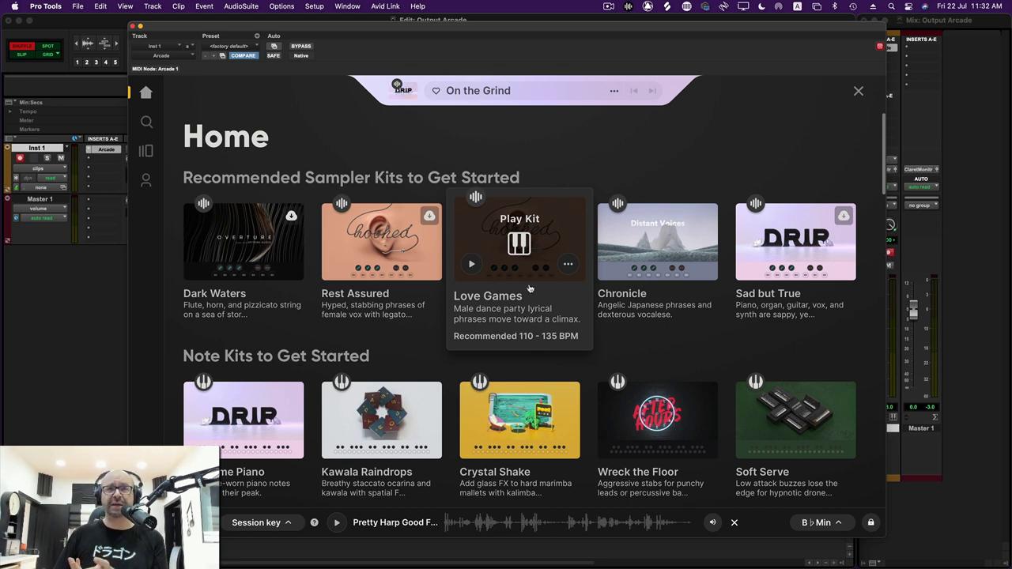
Step: Load the Love Games sampler kit, and replace it with the Chronicle kit from the Home page
{"action": "left_click", "coordinate": [525, 250]}
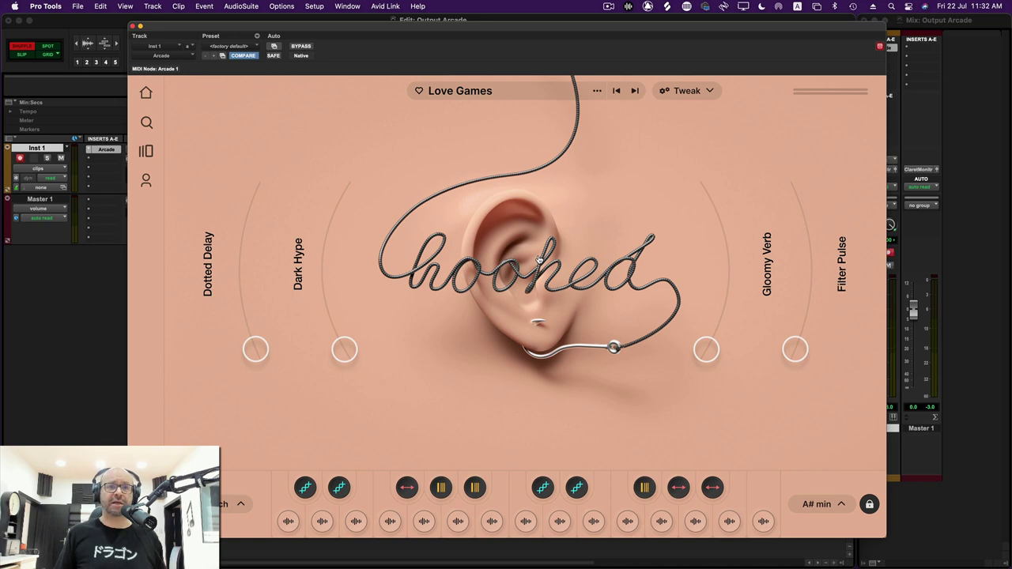
{"action": "left_click", "coordinate": [148, 152]}
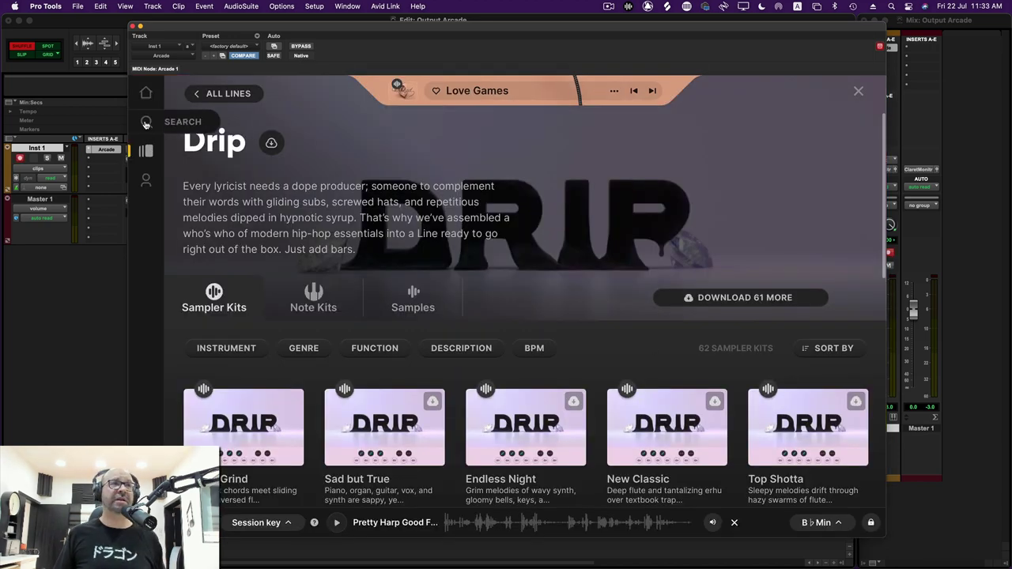
{"action": "left_click", "coordinate": [146, 93]}
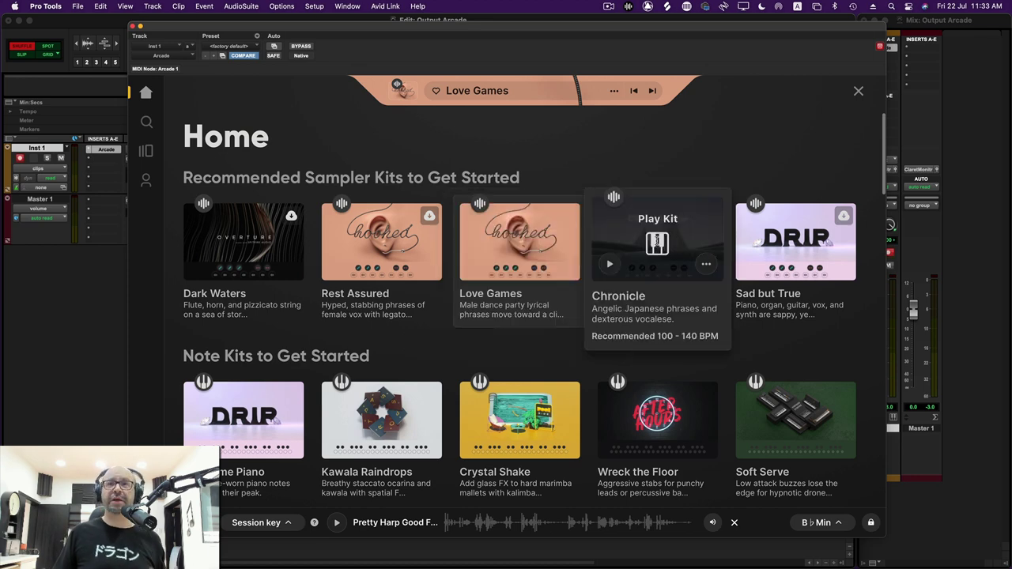
{"action": "left_click", "coordinate": [657, 242]}
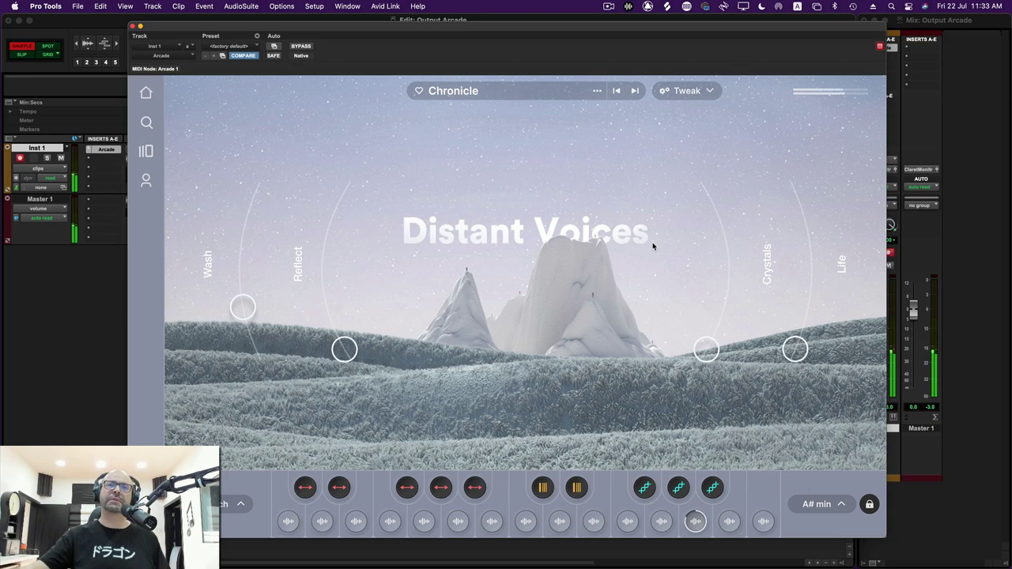
Step: Find the A Little Dream kit among the searchable note kits, download it and load it for playing
{"action": "left_click", "coordinate": [147, 122]}
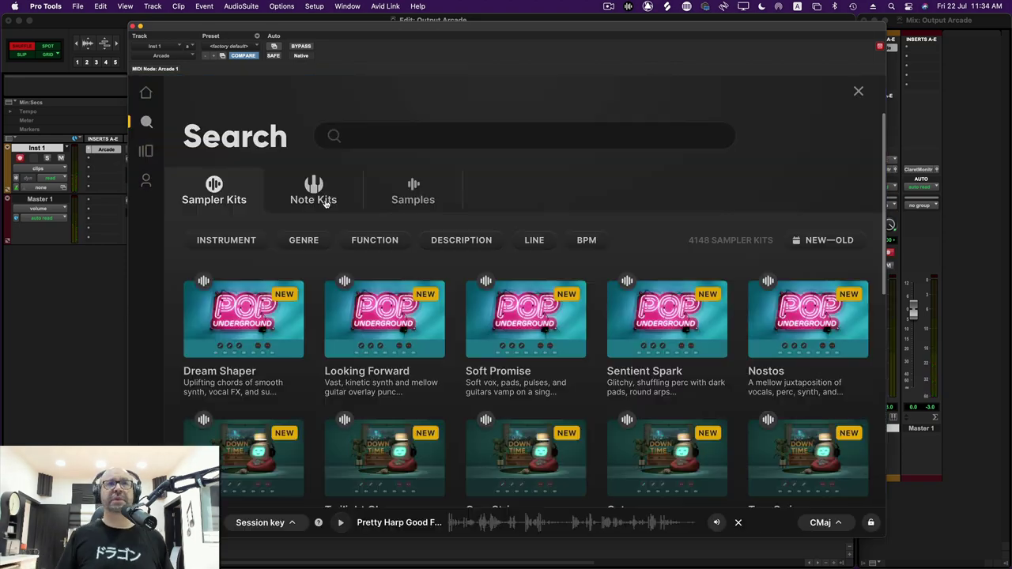
{"action": "left_click", "coordinate": [324, 190]}
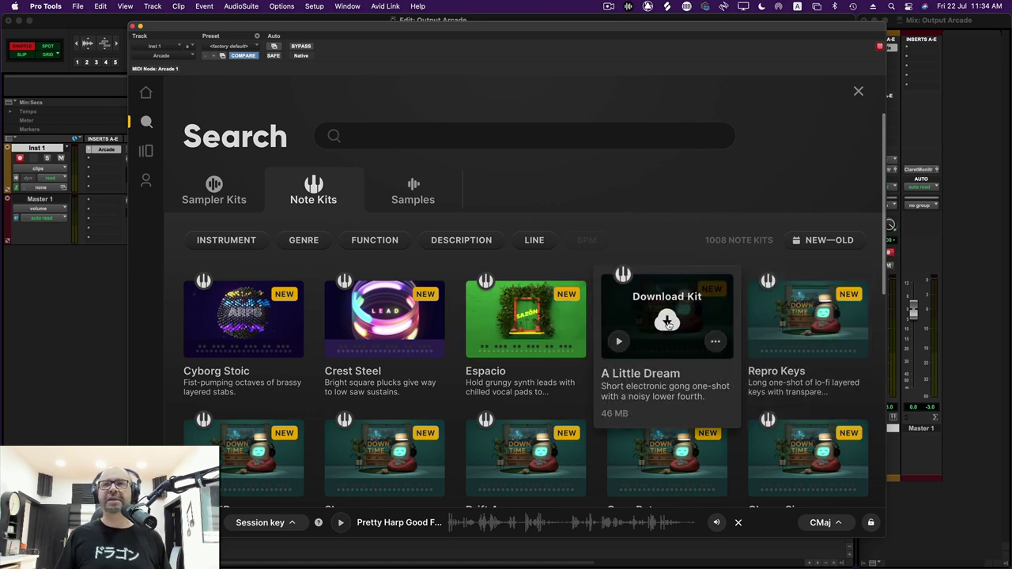
{"action": "left_click", "coordinate": [668, 325]}
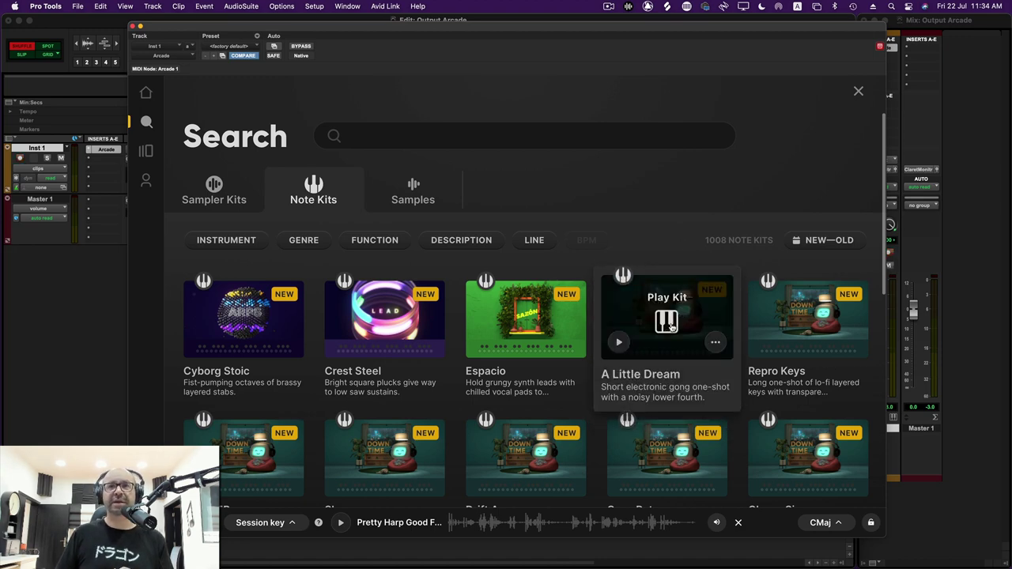
{"action": "left_click", "coordinate": [670, 327]}
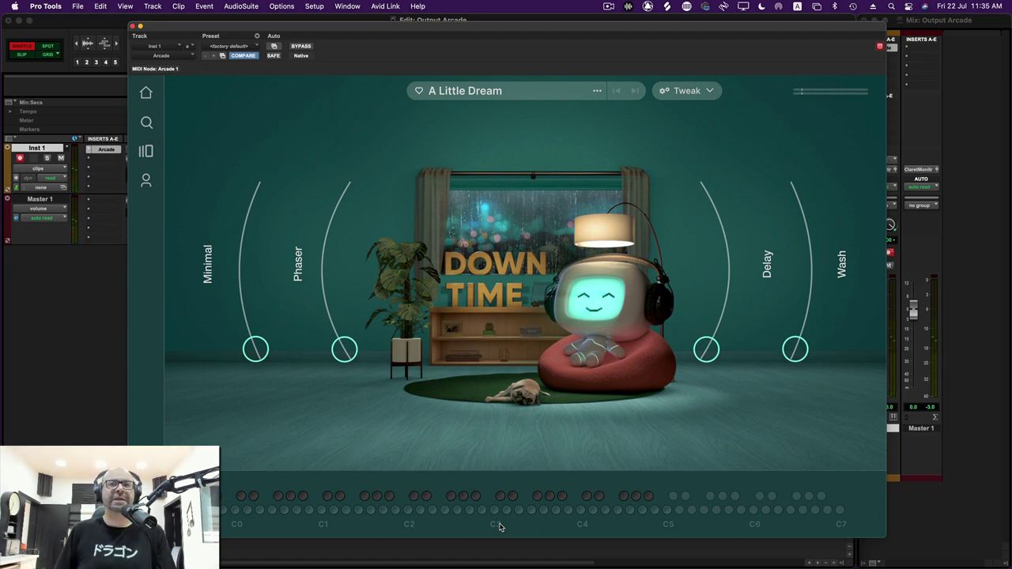
Step: Raise the Minimal, Phaser, Delay and Wash macros of the A Little Dream kit to about halfway
{"action": "left_click_drag", "start_coordinate": [248, 353], "coordinate": [251, 278]}
{"action": "left_click_drag", "start_coordinate": [344, 350], "coordinate": [333, 285]}
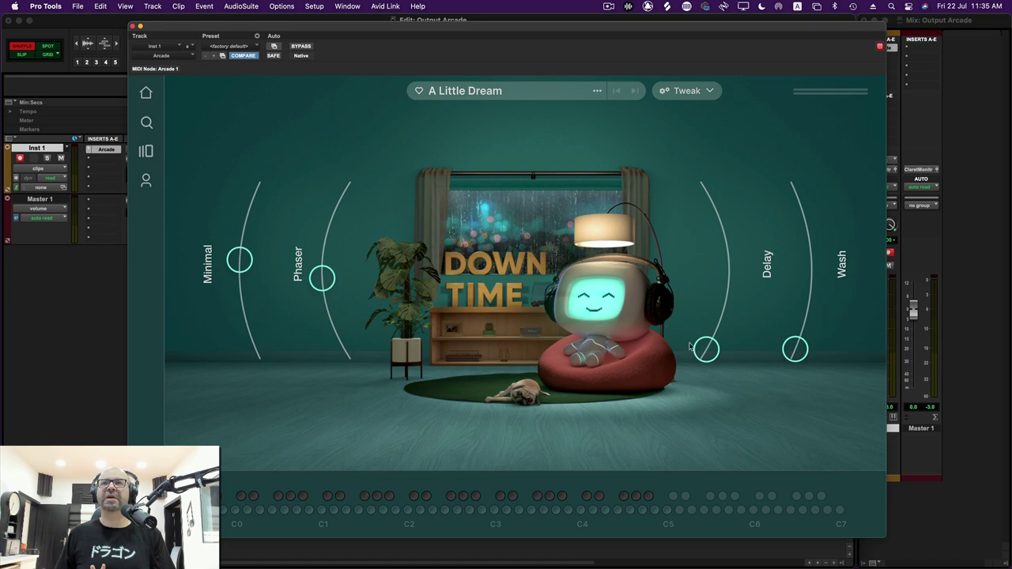
{"action": "left_click_drag", "start_coordinate": [706, 349], "coordinate": [729, 265]}
{"action": "left_click_drag", "start_coordinate": [794, 349], "coordinate": [813, 261]}
{"action": "left_click_drag", "start_coordinate": [734, 274], "coordinate": [732, 265]}
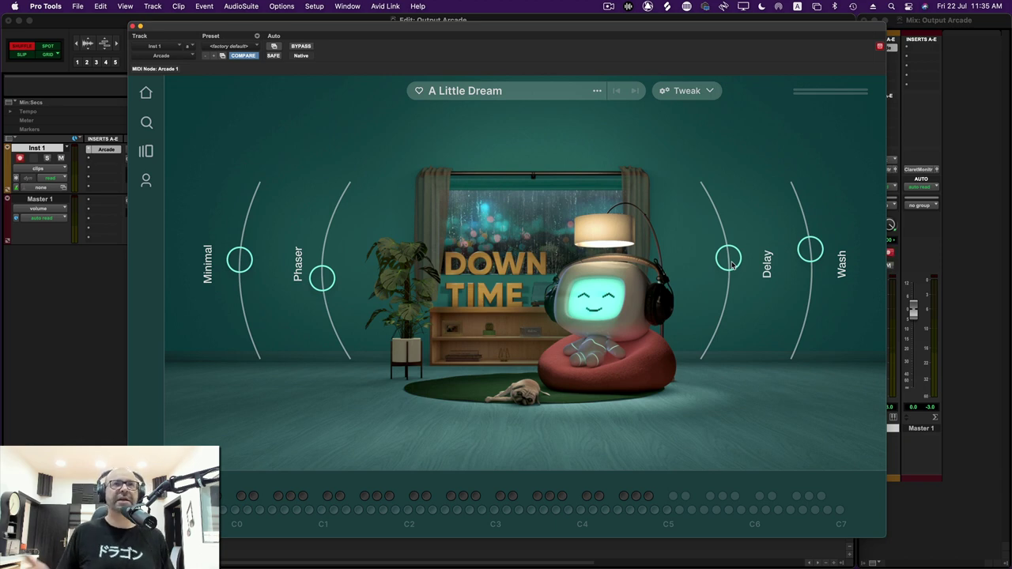
Step: Check the downloaded and favorited kits in Your Stuff, and add the downloaded Love Games kit to the favorites
{"action": "left_click", "coordinate": [146, 180]}
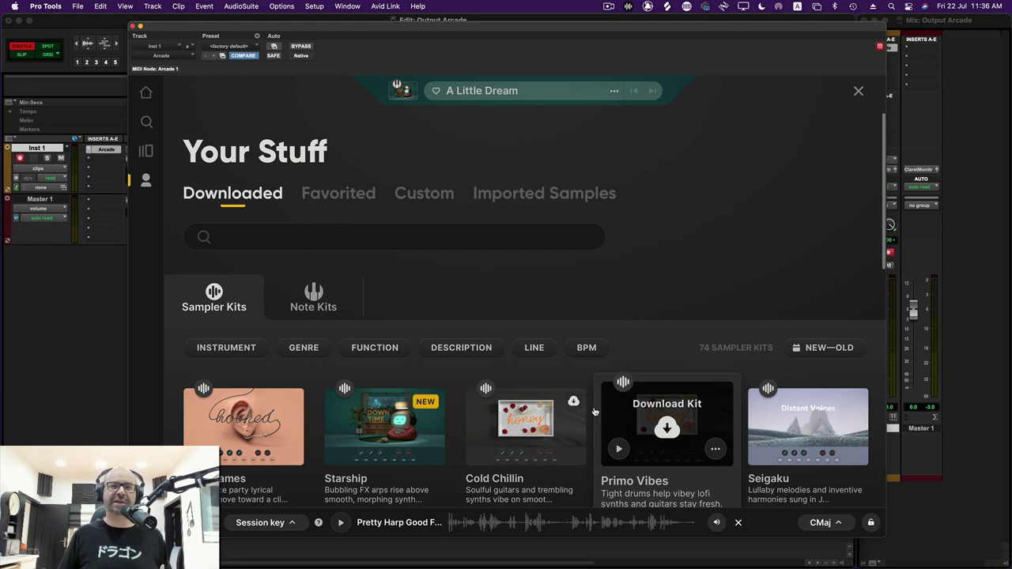
{"action": "left_click", "coordinate": [340, 196]}
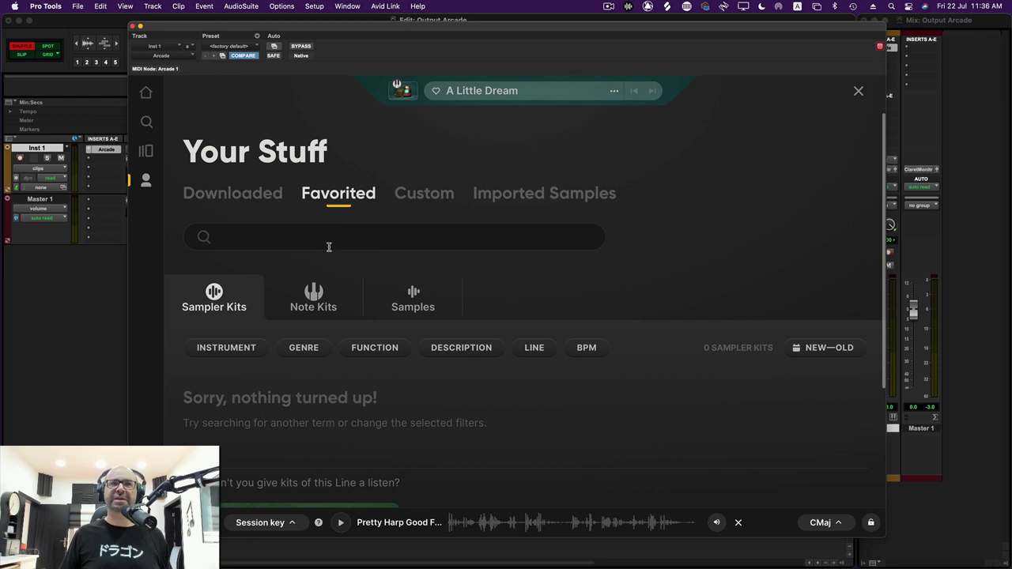
{"action": "left_click", "coordinate": [246, 198]}
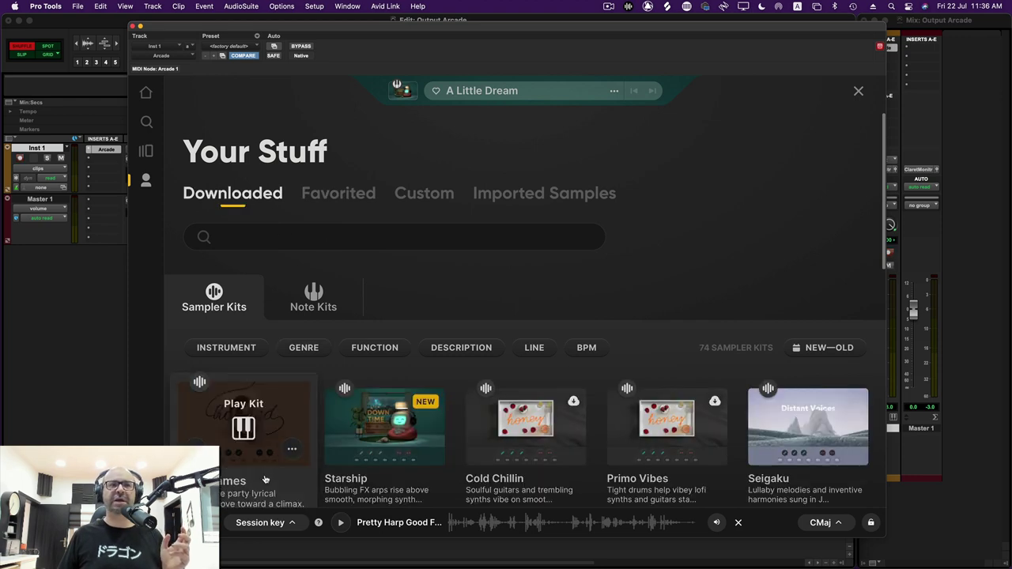
{"action": "left_click", "coordinate": [292, 451]}
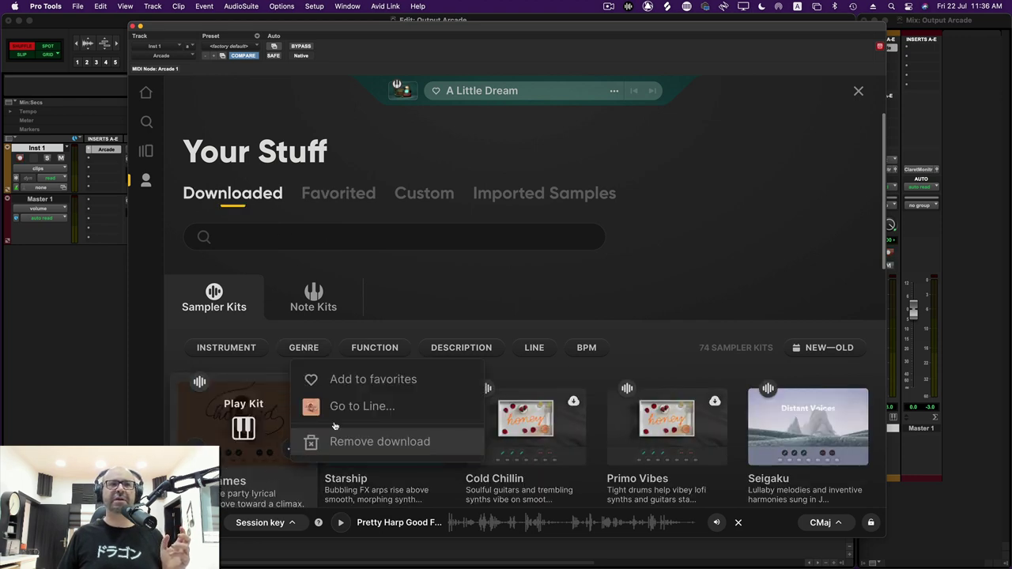
{"action": "left_click", "coordinate": [374, 379]}
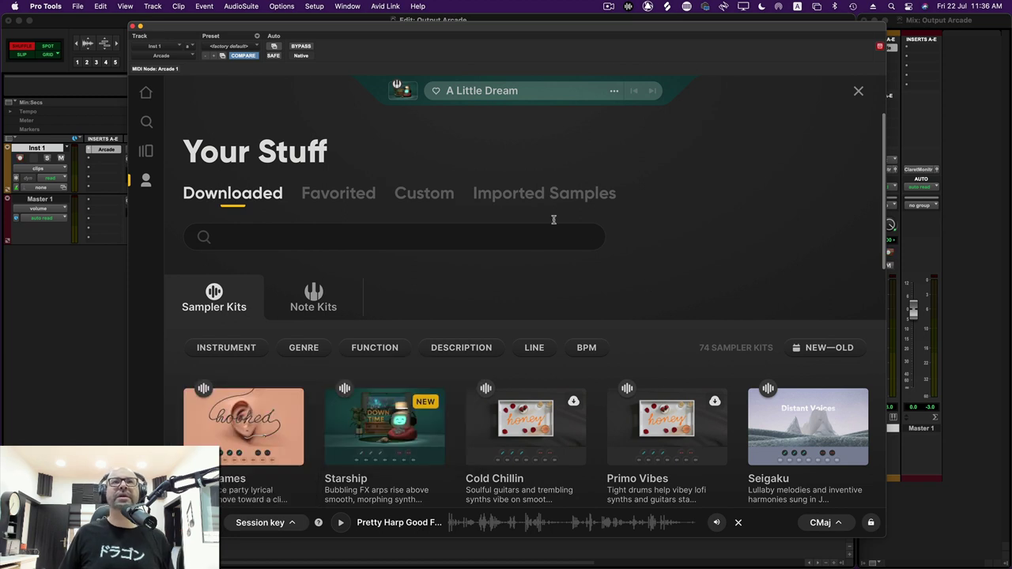
Step: Look through the custom sampler kits in Your Stuff, and return to the Home page
{"action": "left_click", "coordinate": [418, 194]}
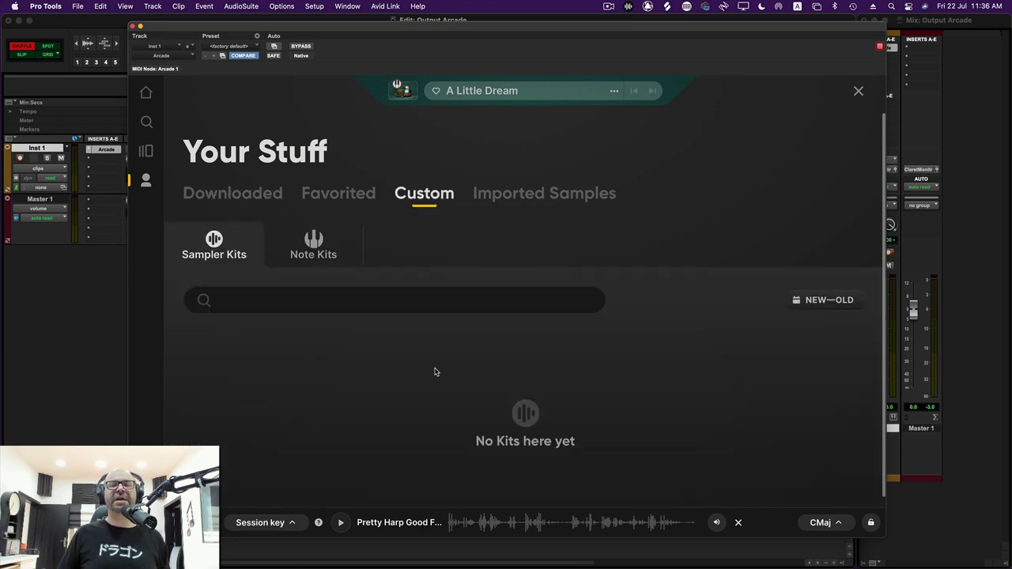
{"action": "scroll", "coordinate": [434, 372], "scroll_direction": "down", "scroll_amount": 3}
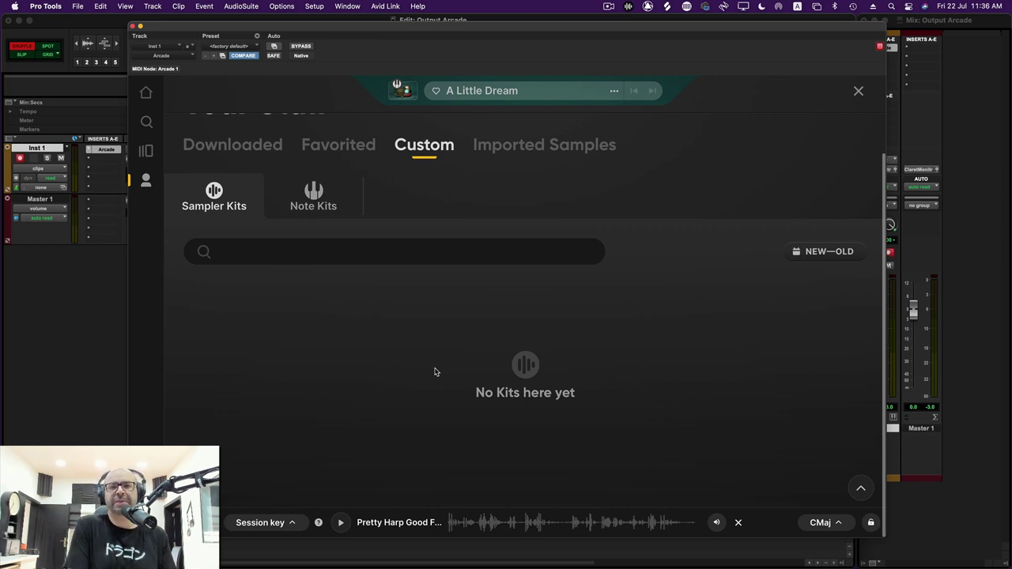
{"action": "left_click", "coordinate": [138, 95]}
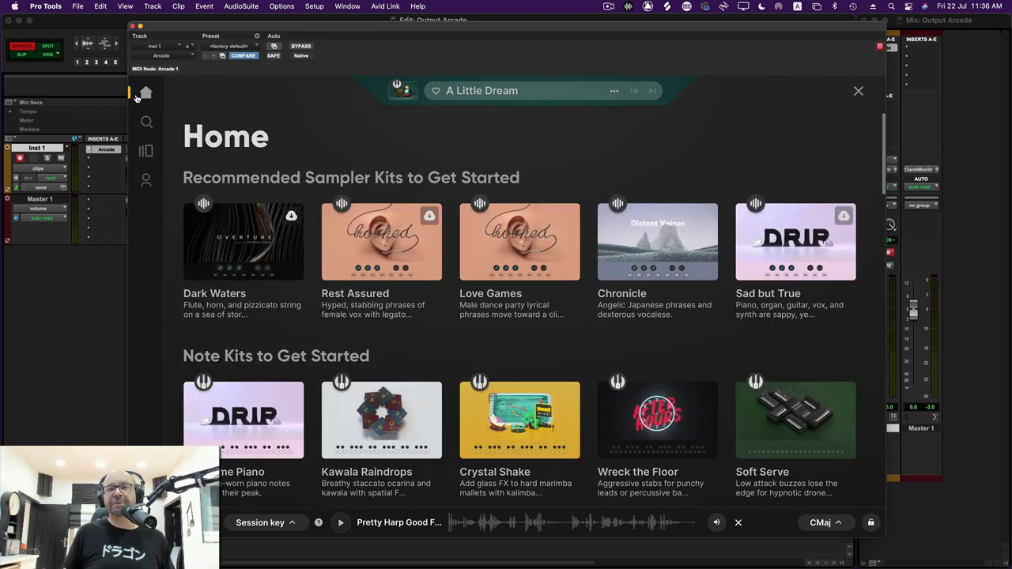